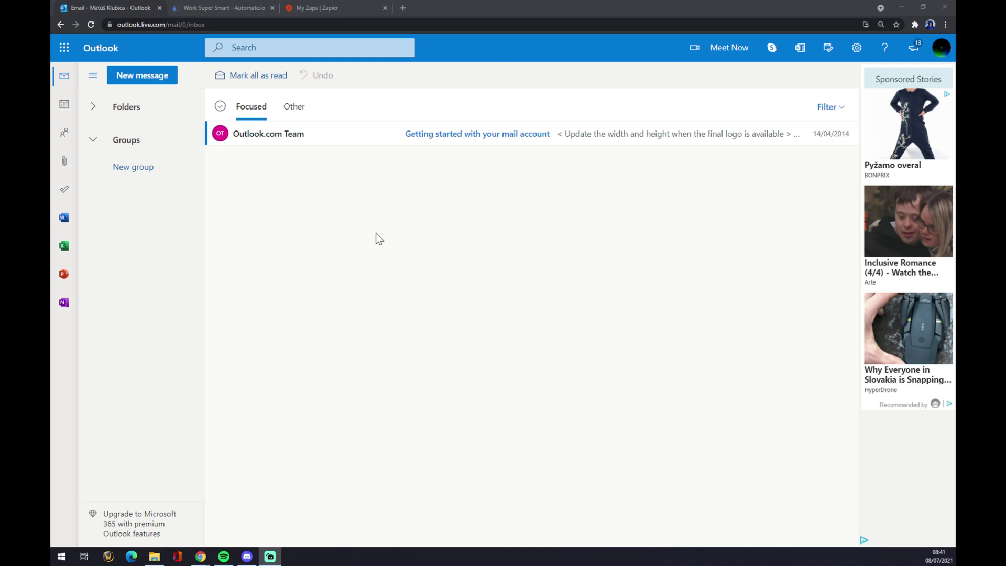
# Step: Switch from the Outlook inbox to the Automate.io homepage tab
pyautogui.click(208, 6)
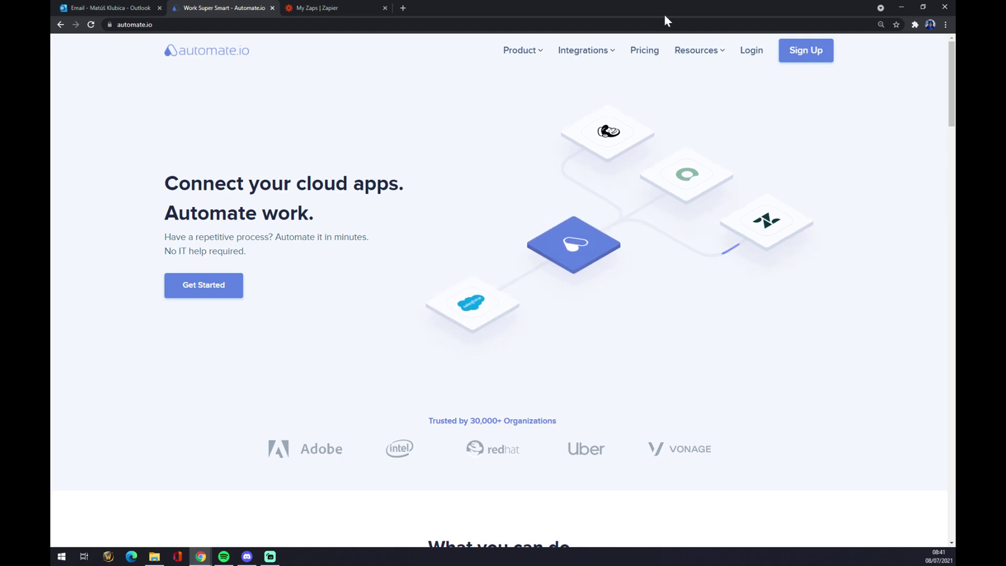
# Step: Find Microsoft Outlook, then Slack, in Automate.io's integration catalogue to reach their integration page
pyautogui.moveTo(585, 68)
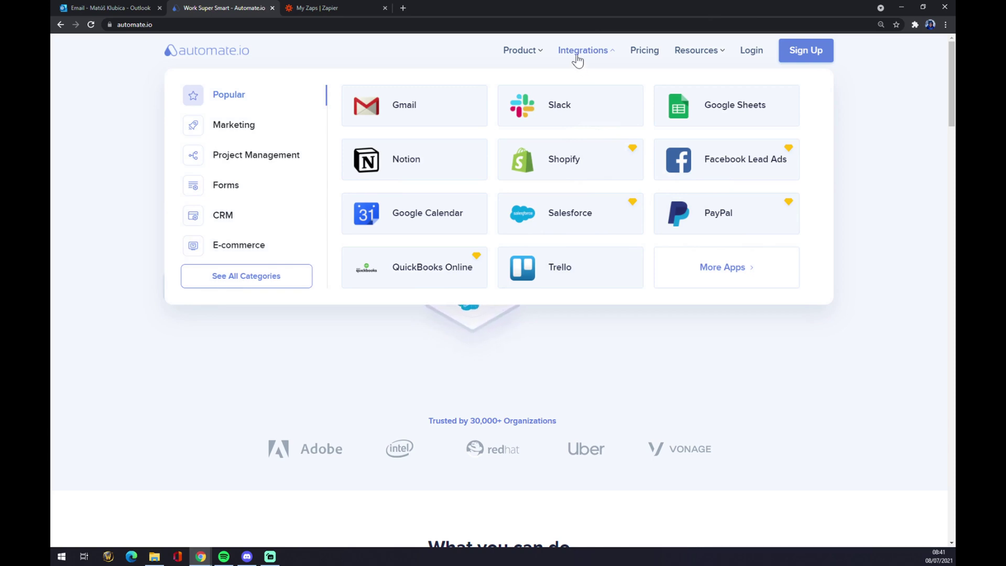
pyautogui.click(252, 283)
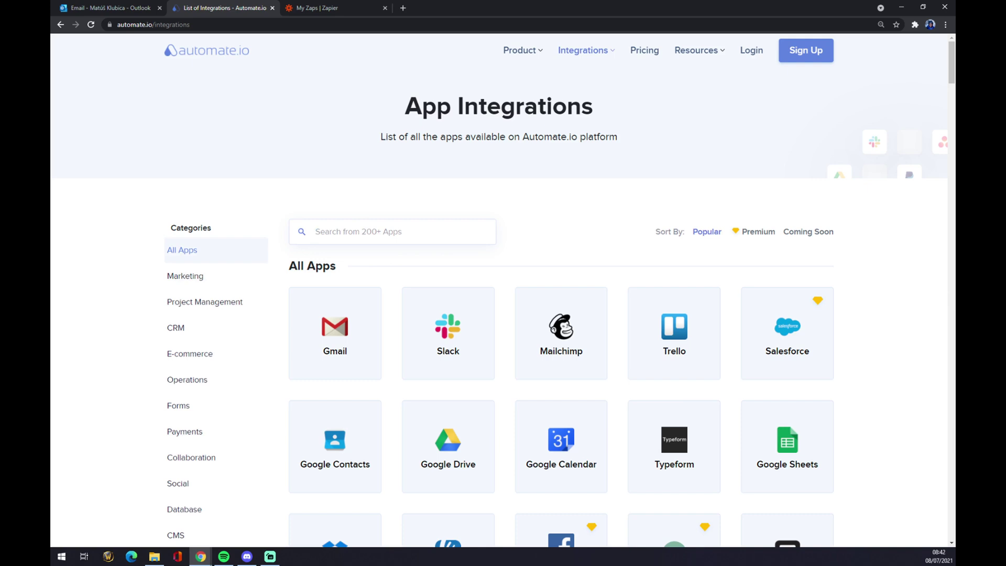
pyautogui.write('outlook')
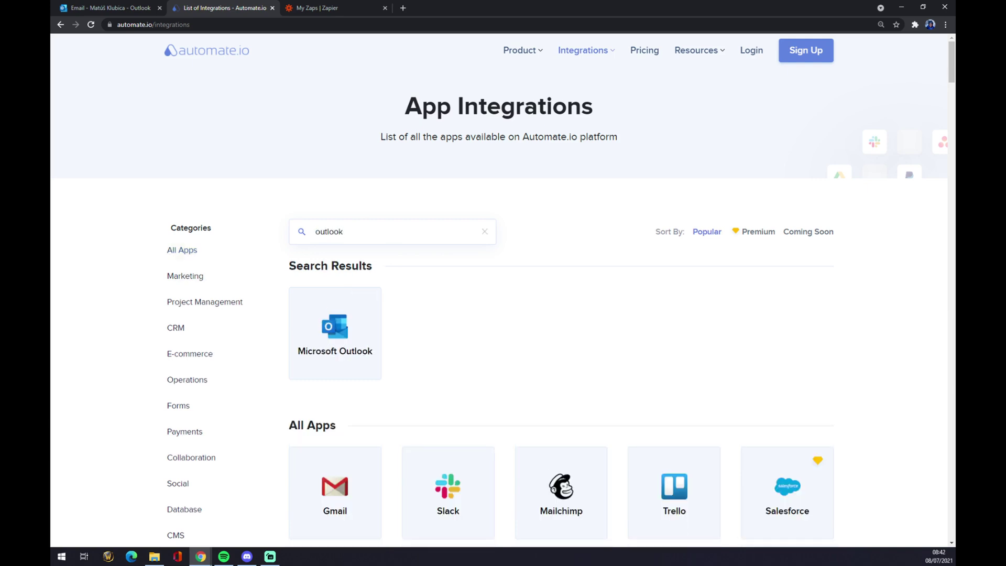
pyautogui.click(341, 324)
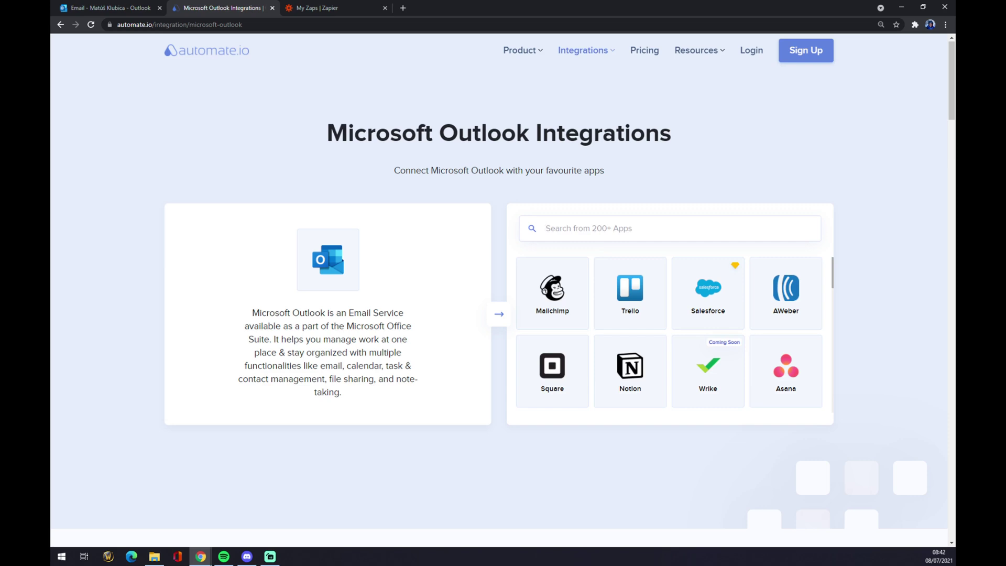
pyautogui.write('slack')
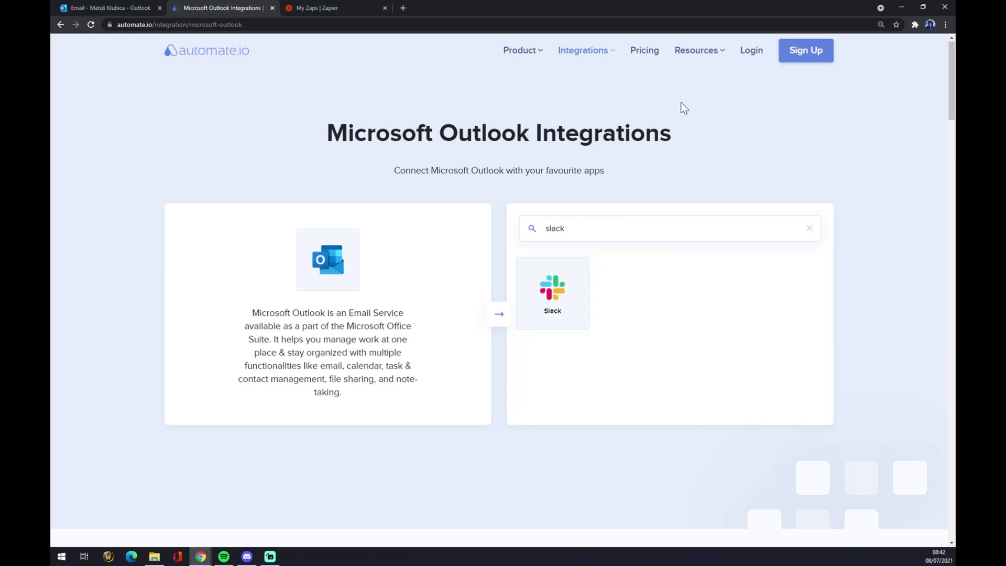
pyautogui.click(566, 276)
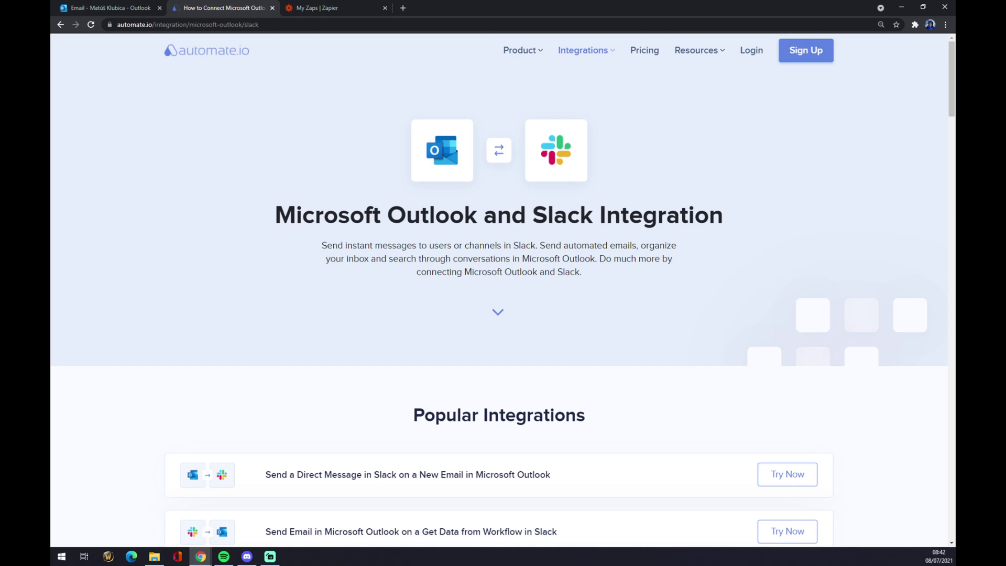
# Step: Scroll down to the 'Create your own Integration' section listing Outlook triggers and Slack actions
pyautogui.scroll(-3, 568, 269)
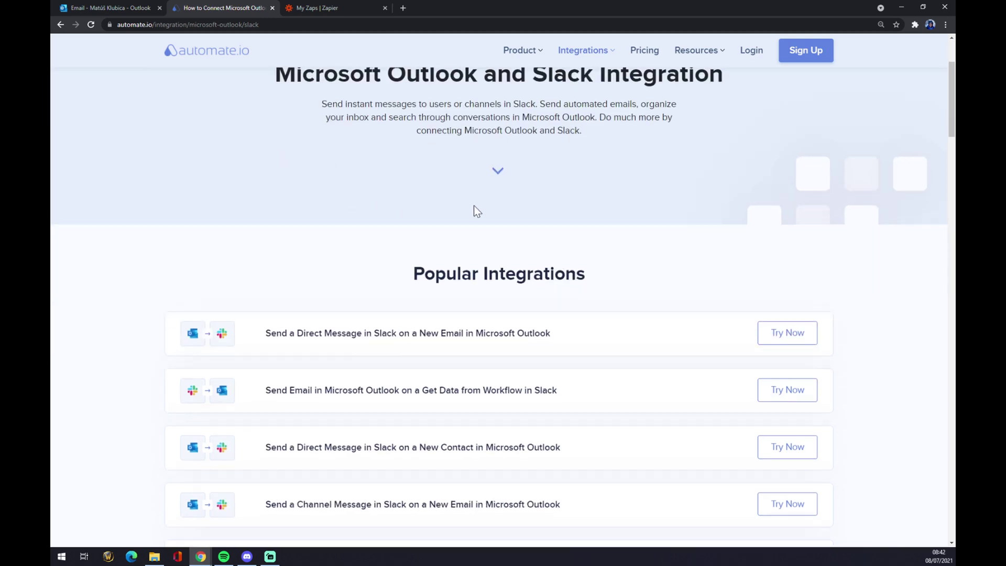
pyautogui.scroll(-2, 482, 205)
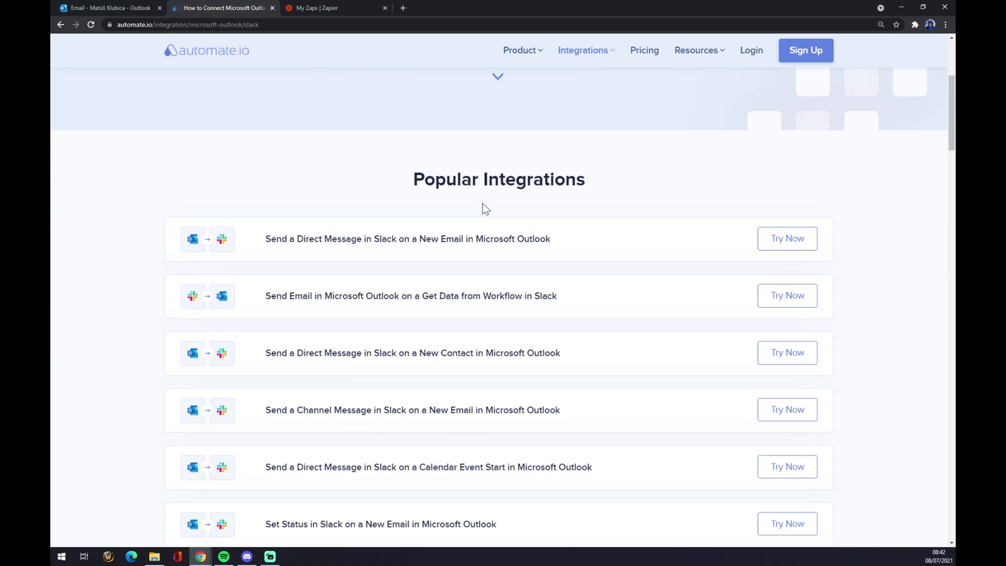
pyautogui.scroll(-3, 485, 208)
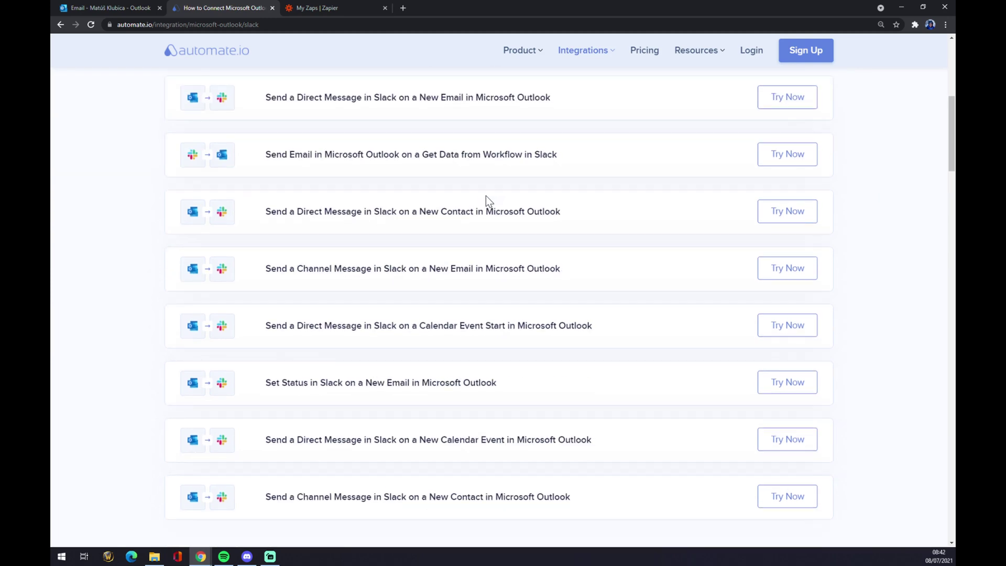
pyautogui.scroll(-7, 461, 193)
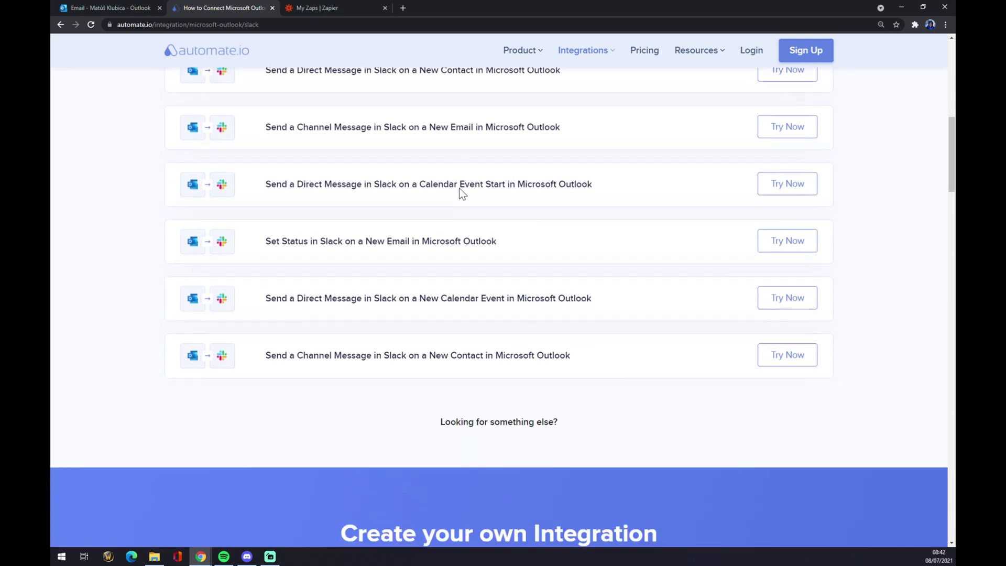
pyautogui.moveTo(323, 298); pyautogui.dragTo(672, 301)
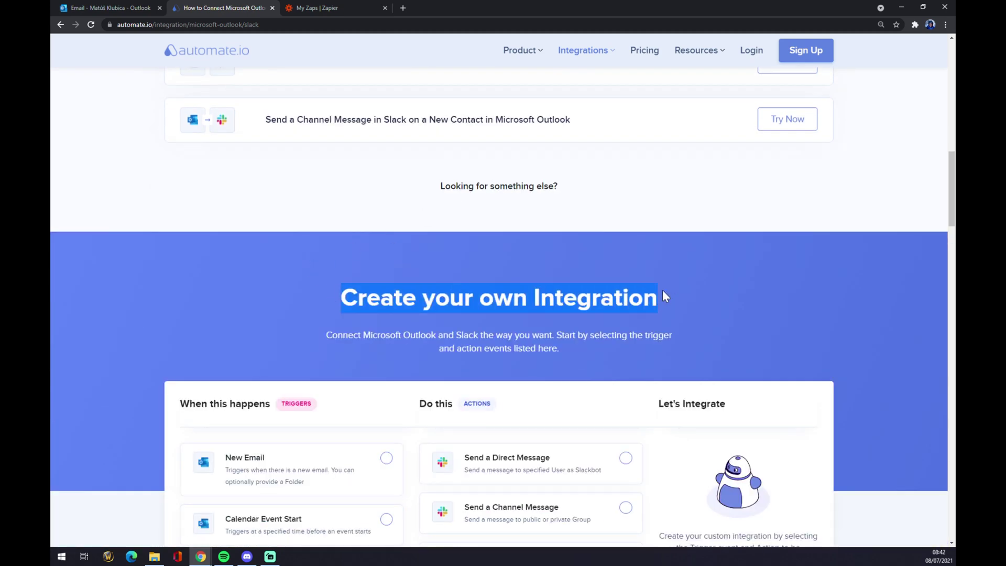
pyautogui.scroll(-6, 664, 298)
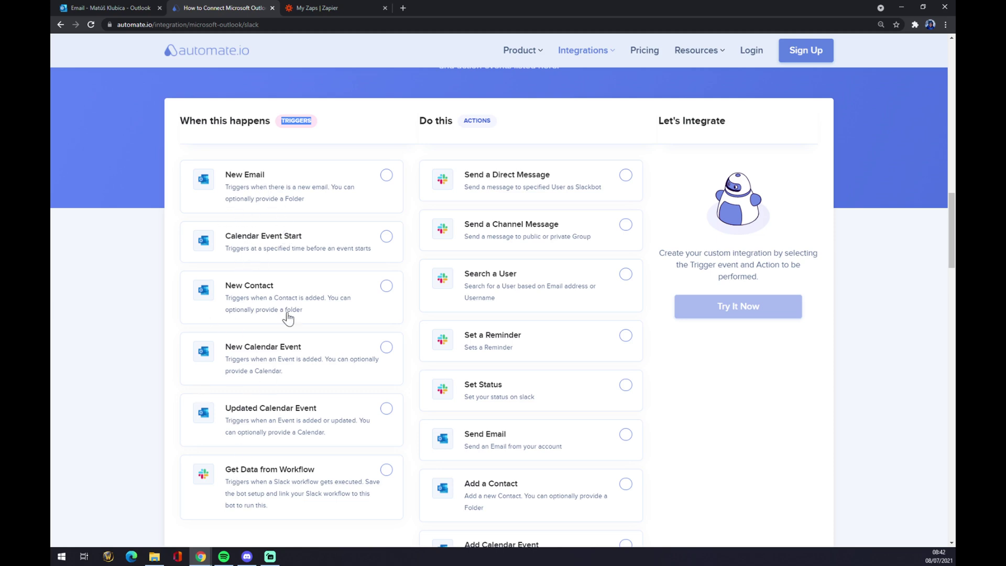
# Step: Choose New Email as the Automate.io trigger, then switch to the 'My Zaps | Zapier' tab
pyautogui.click(384, 177)
pyautogui.moveTo(586, 49)
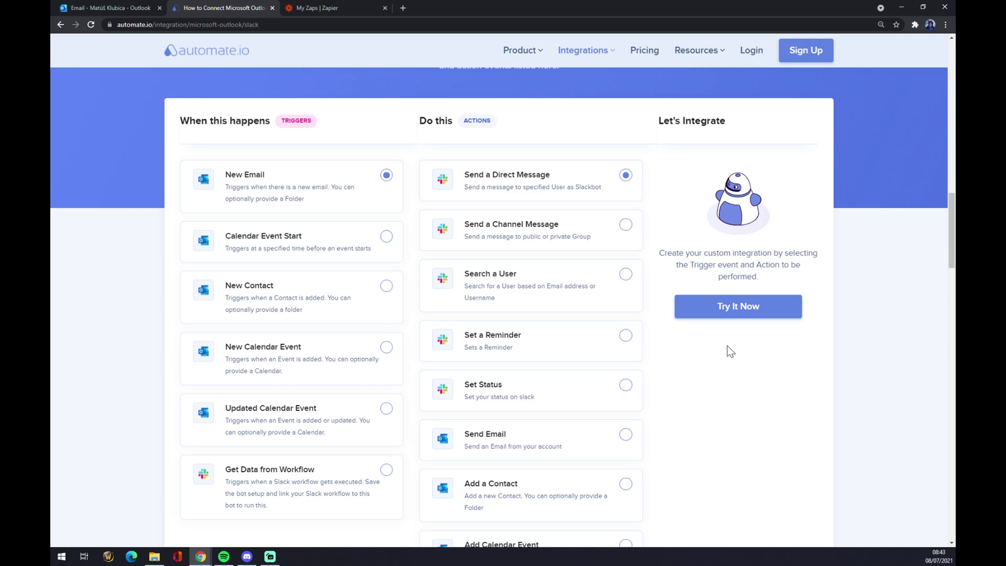
pyautogui.click(317, 8)
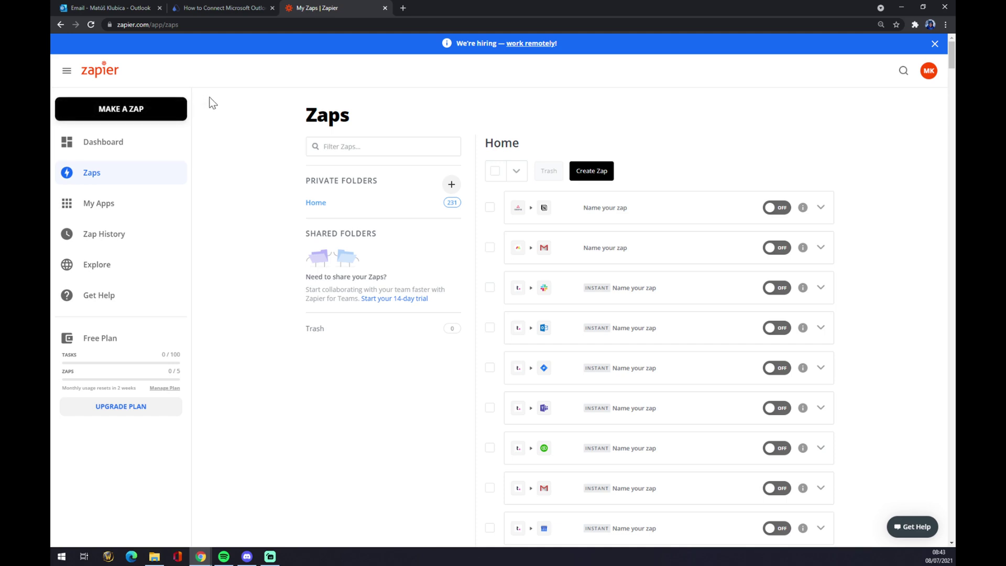
# Step: Create a new zap and name it 'outlook to slack'
pyautogui.click(127, 110)
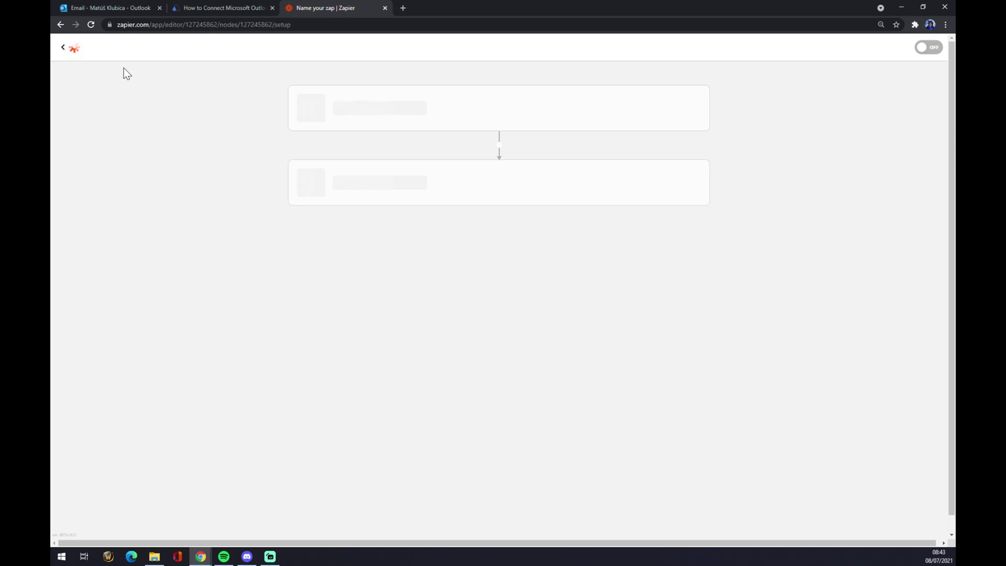
pyautogui.click(124, 69)
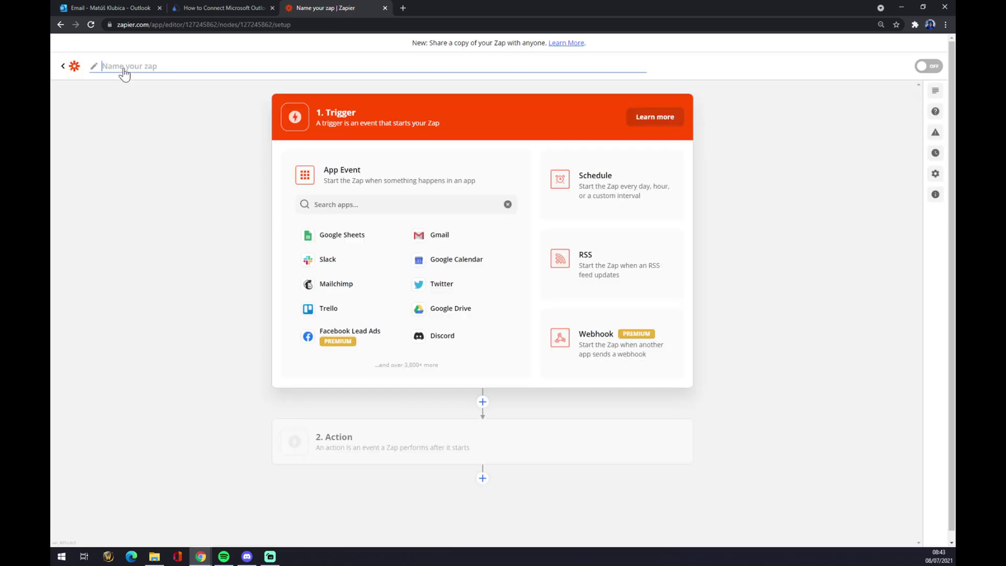
pyautogui.write('outlook to slack')
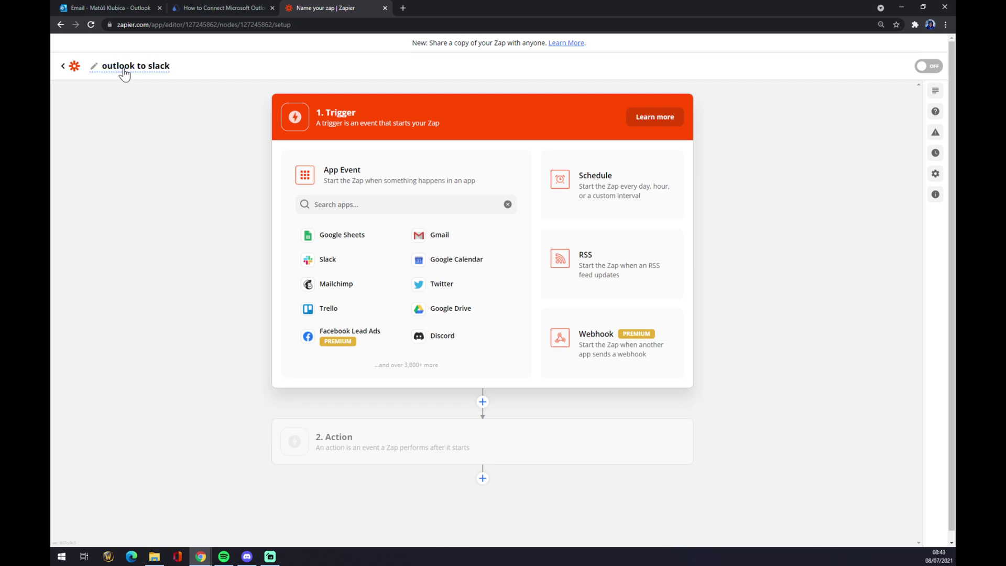
pyautogui.press('Return')
pyautogui.click(315, 204)
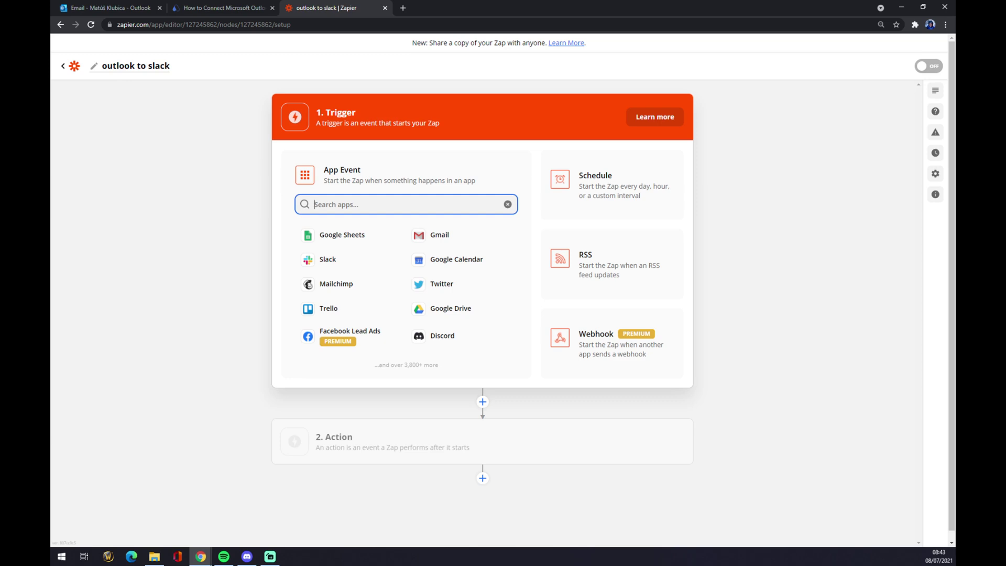
# Step: Set the zap trigger to Microsoft Outlook's New Email event
pyautogui.write('outlok')
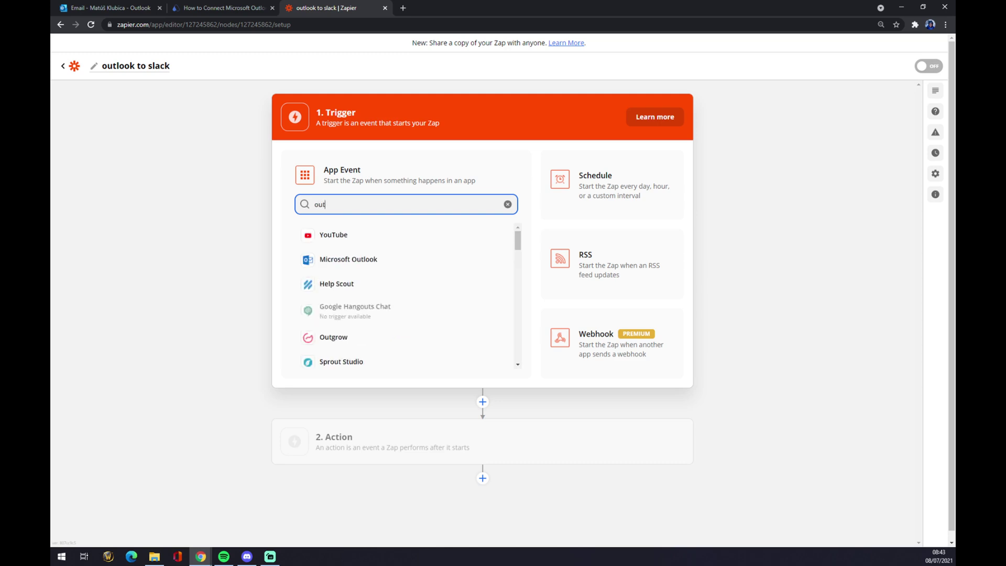
pyautogui.click(375, 242)
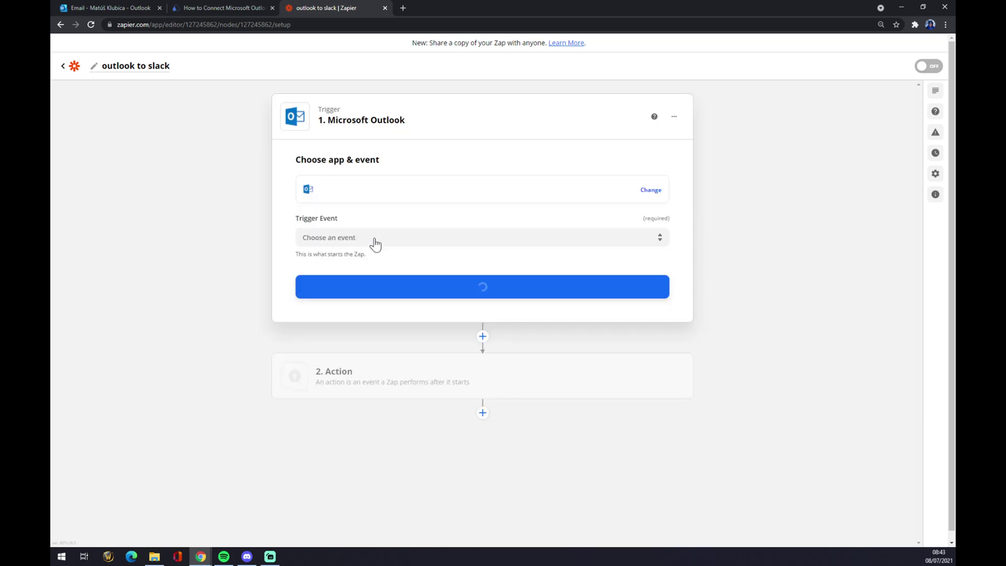
pyautogui.click(373, 240)
pyautogui.click(366, 266)
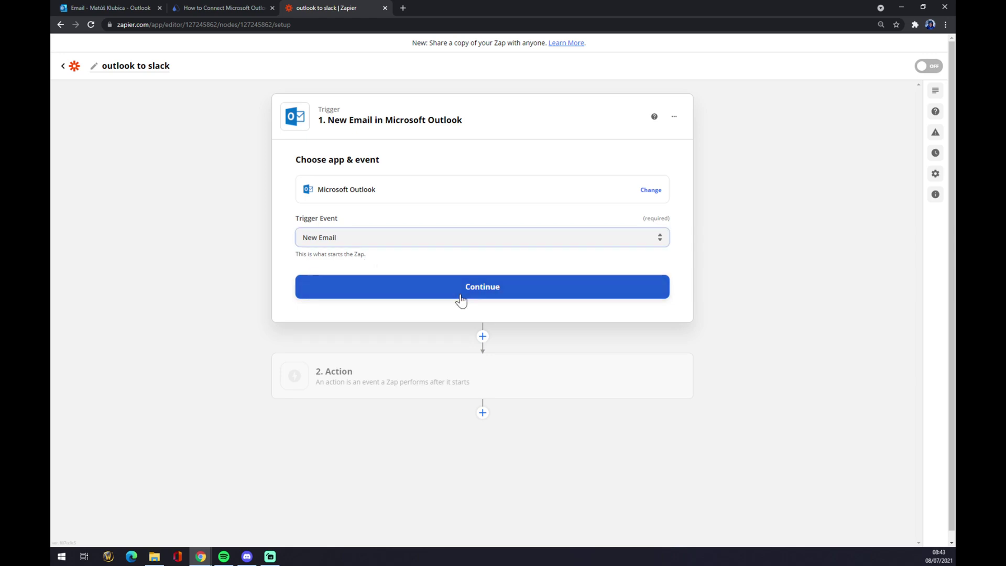
pyautogui.click(461, 292)
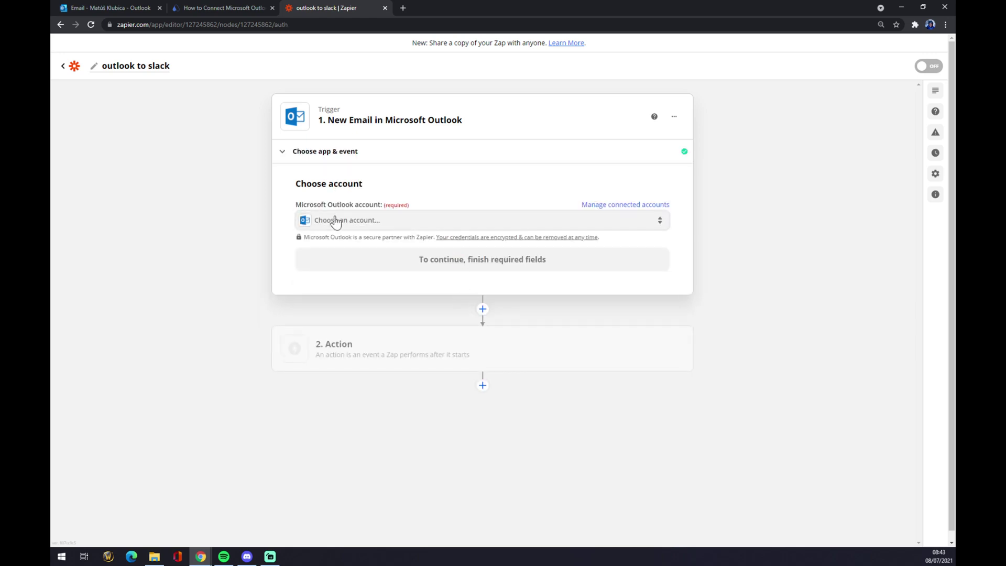
# Step: Connect the existing Outlook account to the trigger and confirm it
pyautogui.click(334, 221)
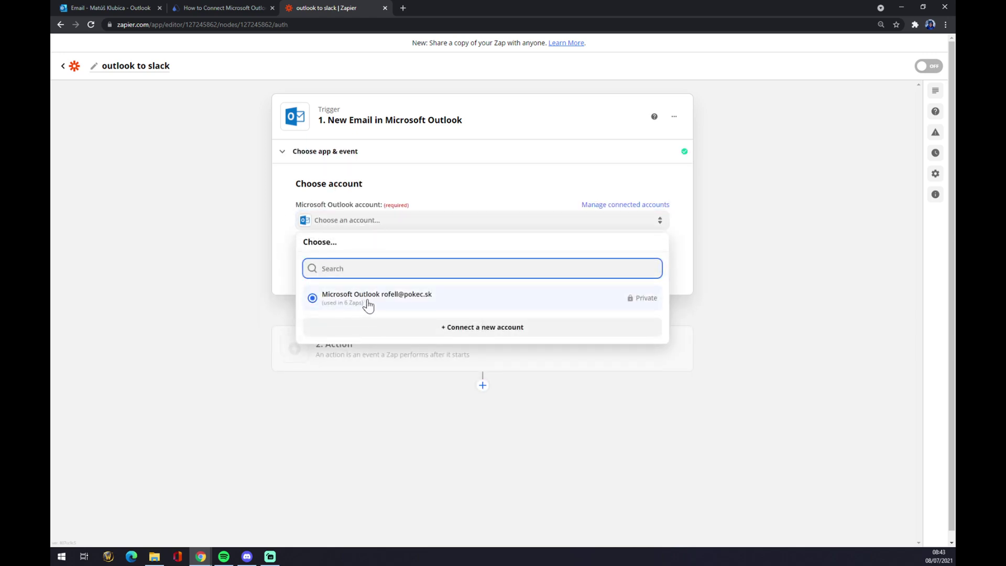
pyautogui.click(418, 300)
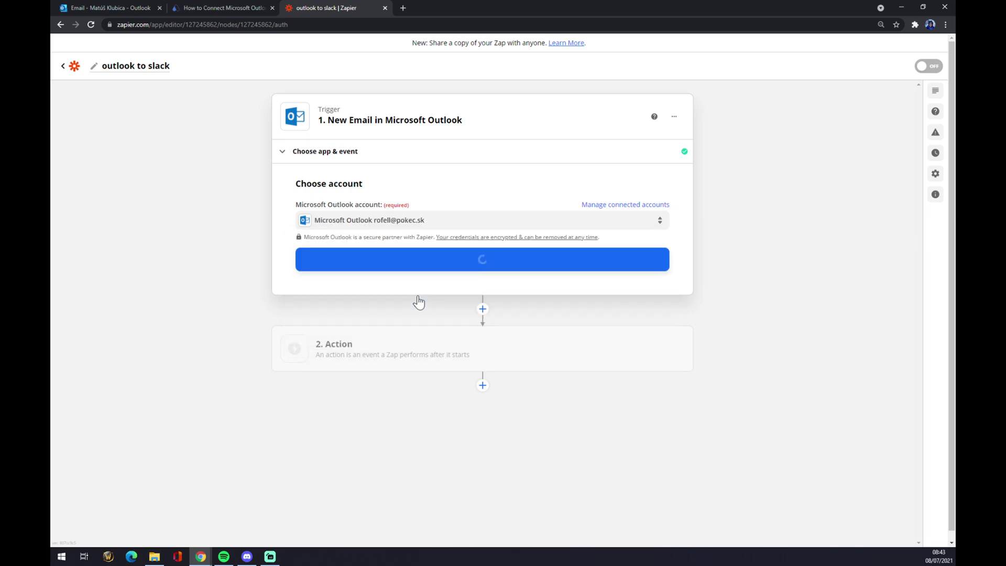
pyautogui.click(463, 259)
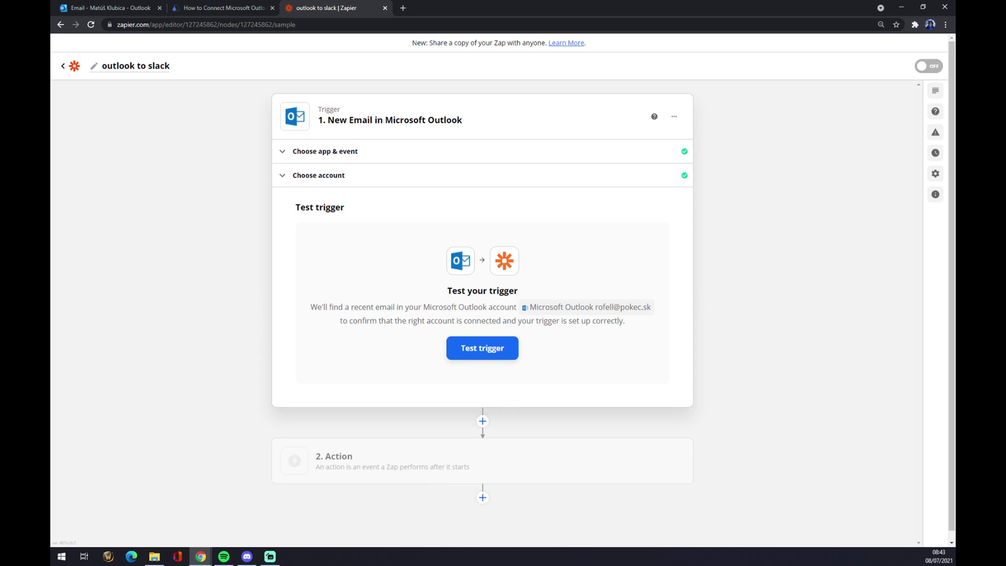
pyautogui.click(394, 475)
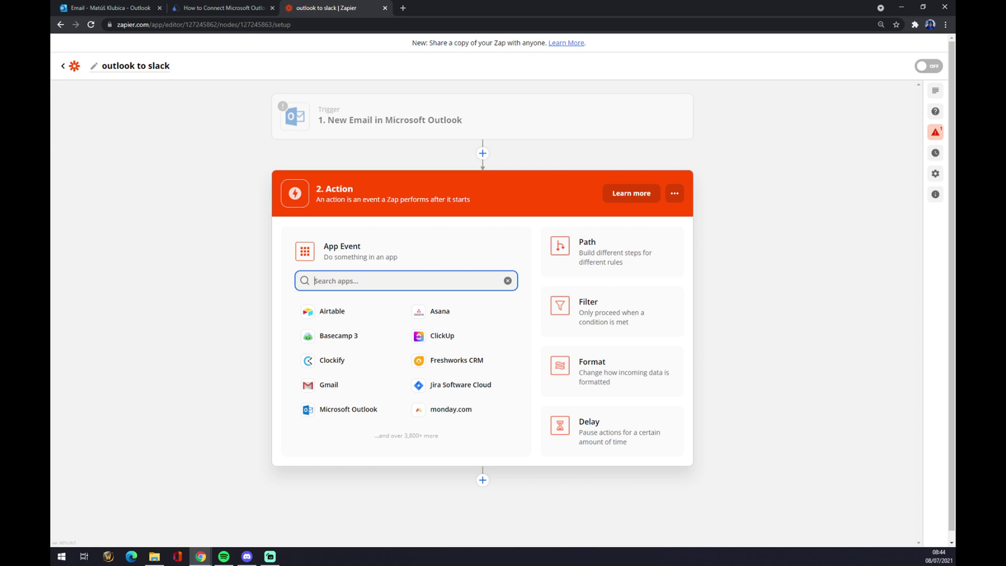
# Step: Make the action Slack's Send Channel Message event and confirm it
pyautogui.write('slack')
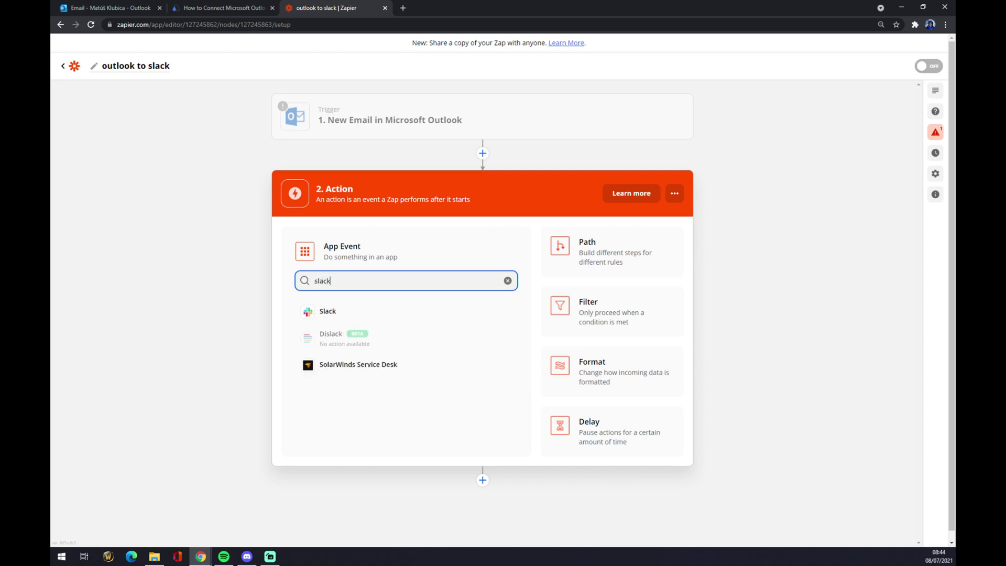
pyautogui.click(329, 312)
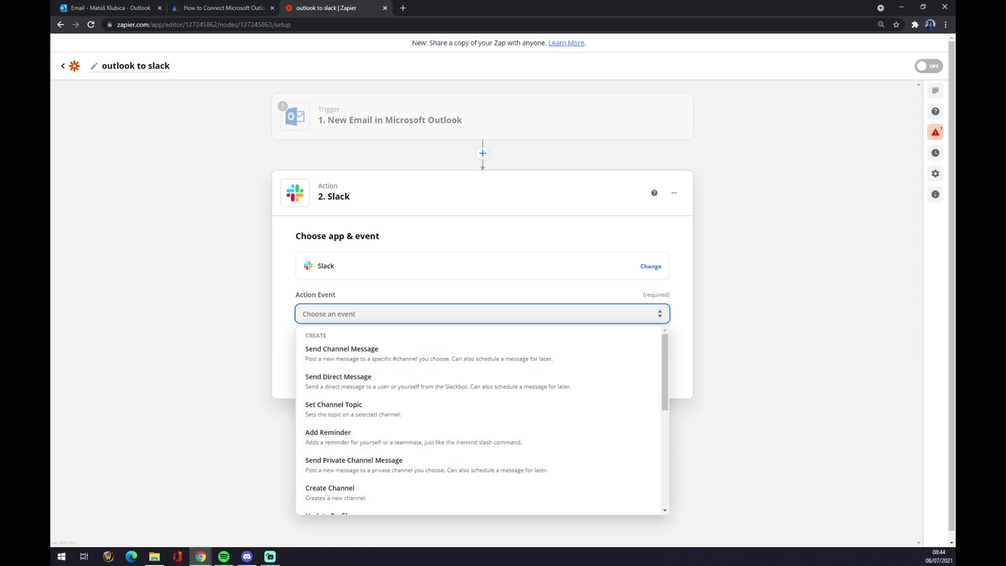
pyautogui.scroll(-4, 348, 382)
pyautogui.scroll(4, 386, 391)
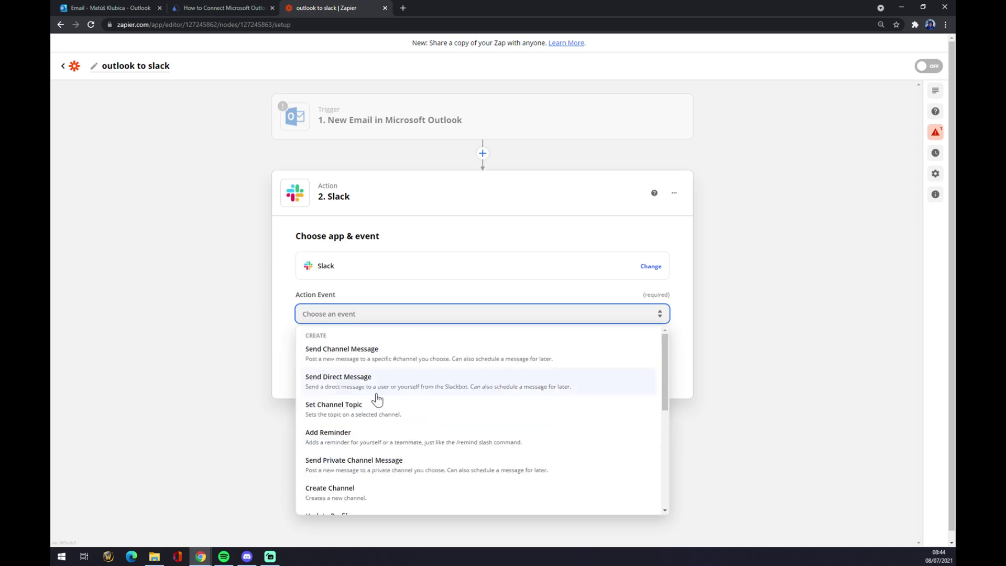
pyautogui.click(363, 355)
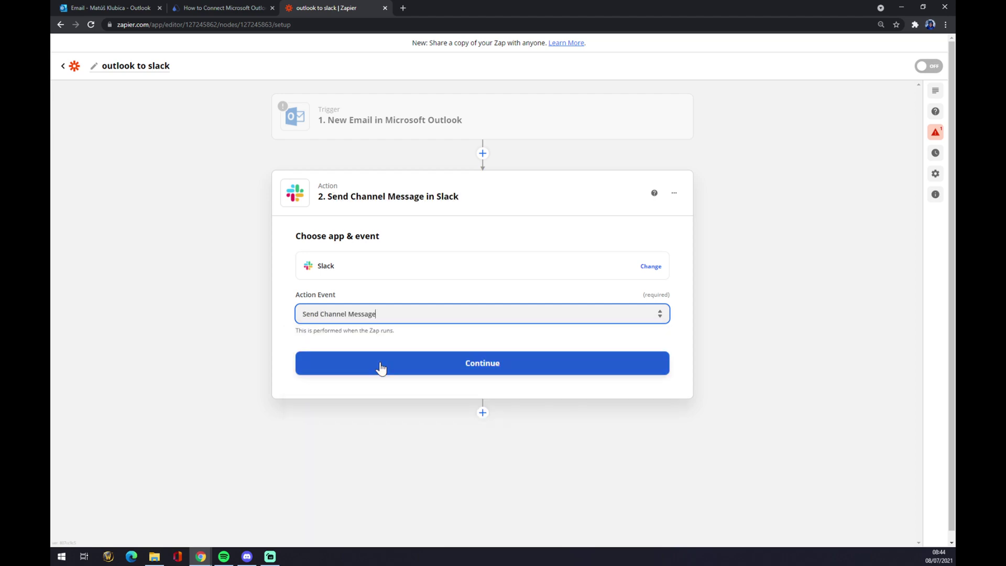
pyautogui.click(380, 368)
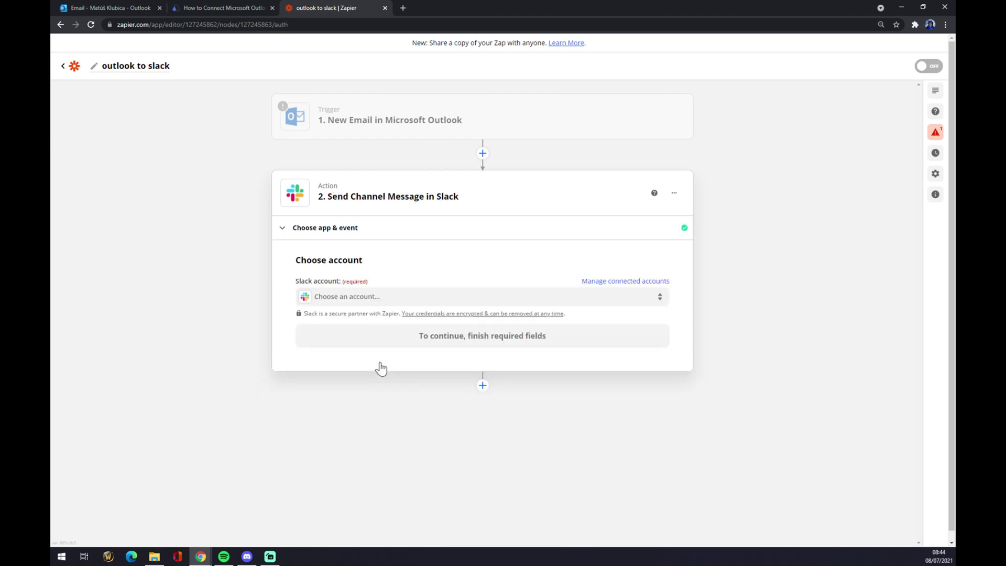